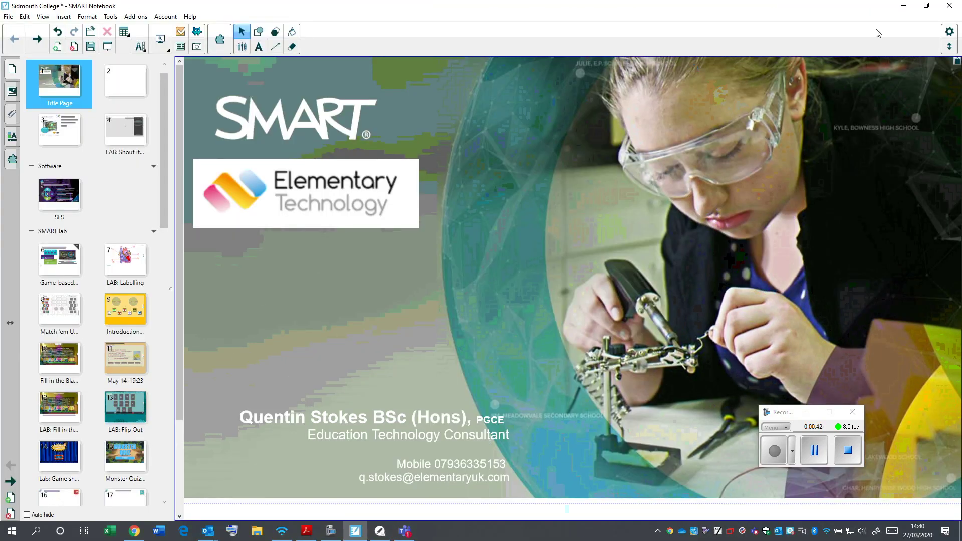
Step: Minimize SMART Notebook, browse the other Chrome tabs, and return to Distance Learning with SMART
left_click(903, 5)
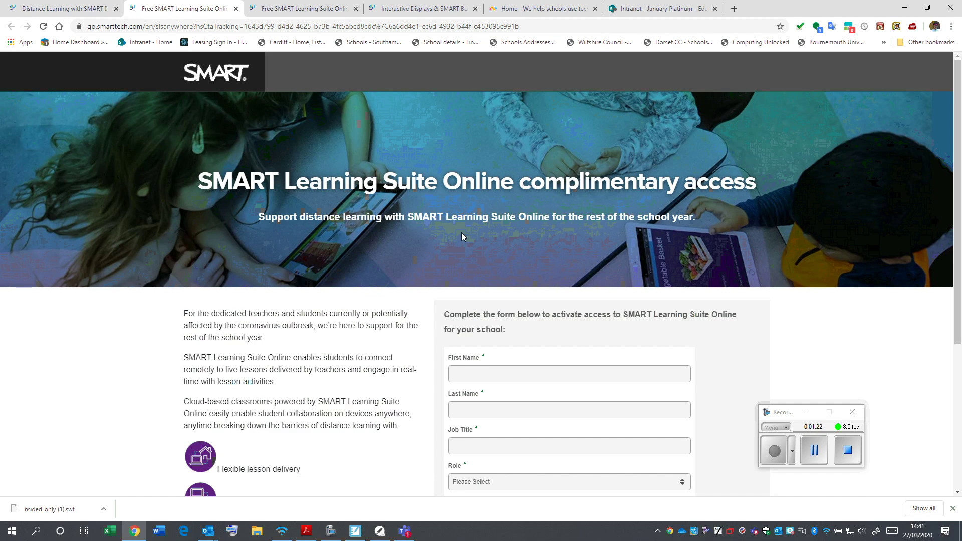
scroll(461, 232, "down", 3)
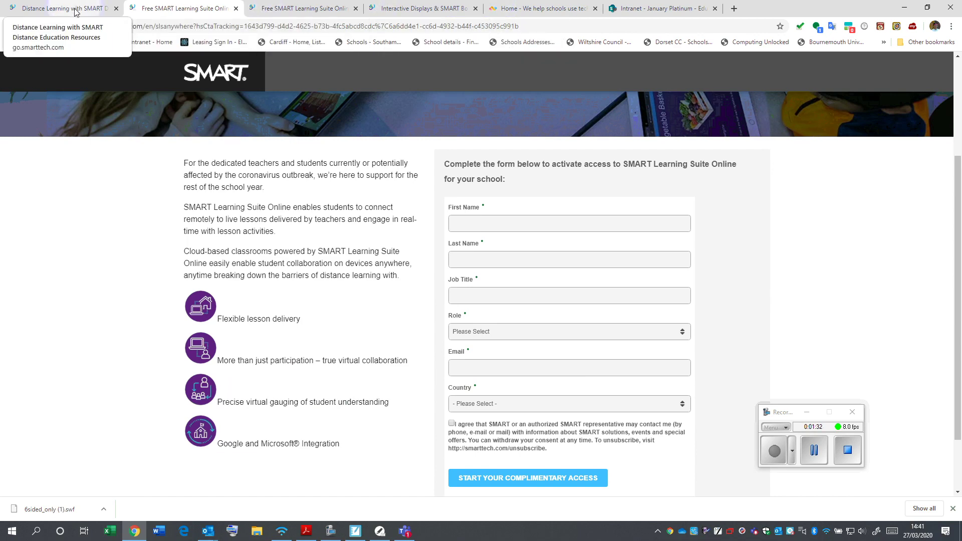
left_click(277, 15)
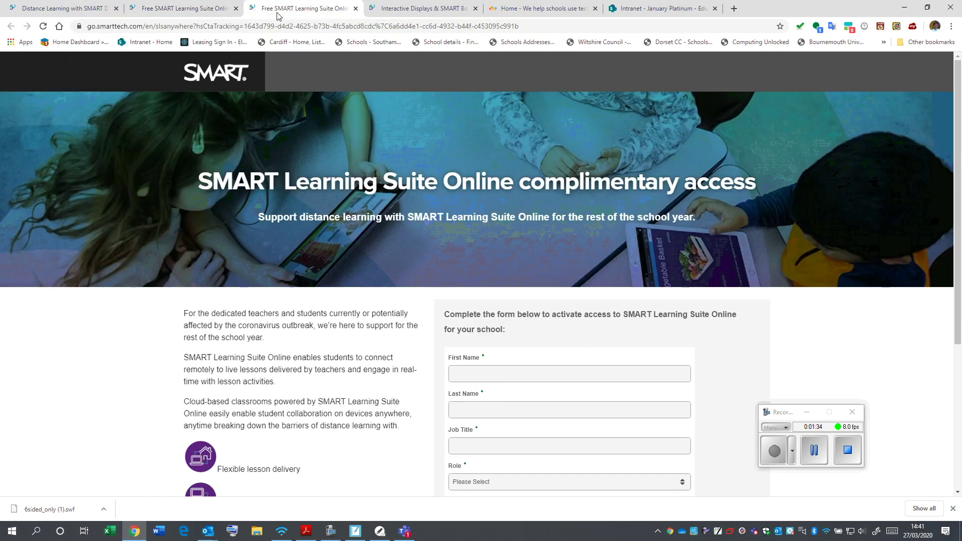
left_click(408, 9)
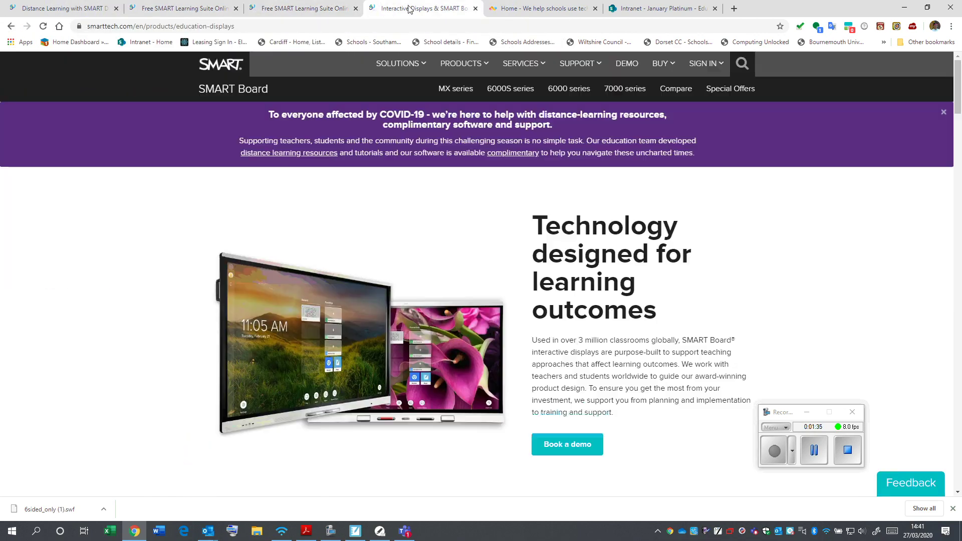
left_click(67, 12)
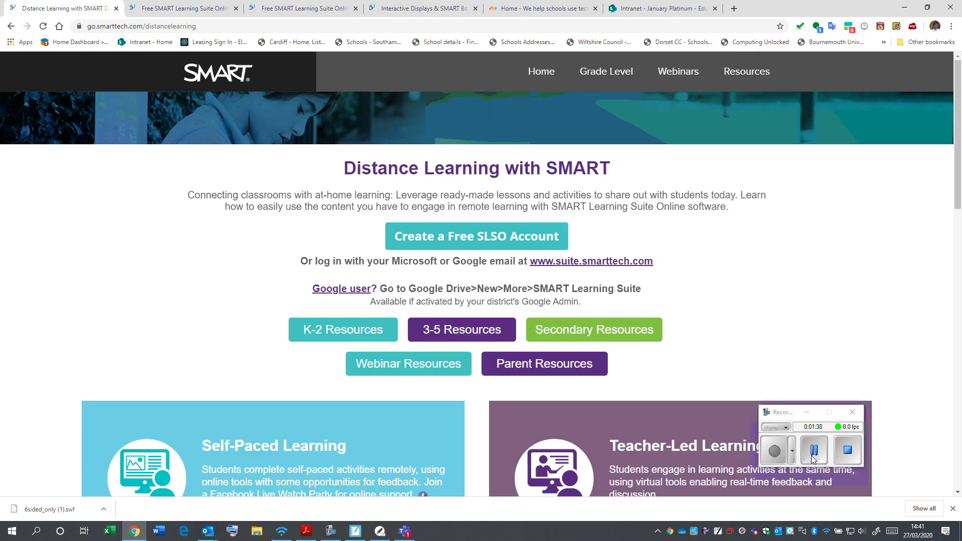
left_click(767, 450)
Step: Replace the Distance Learning address with hellosmart.com and load it
left_click(556, 26)
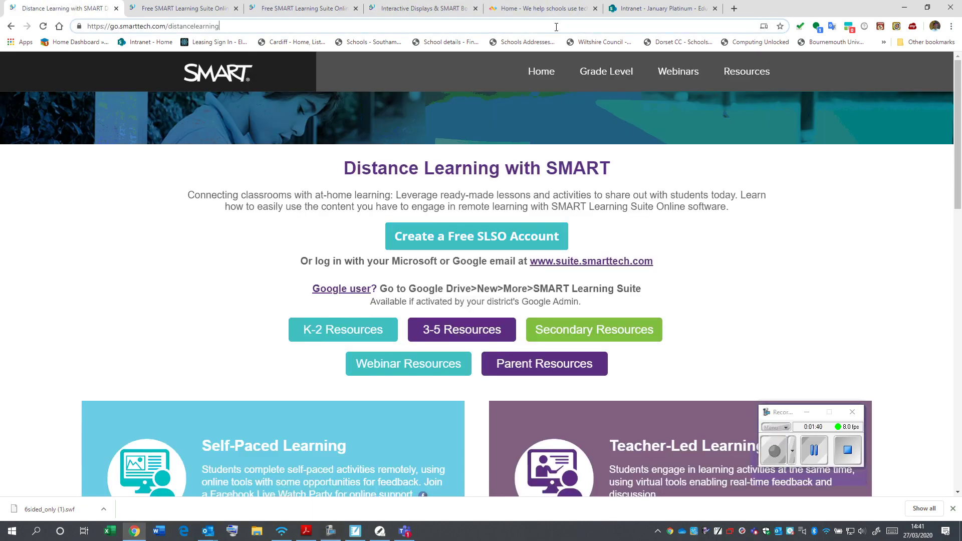
key("ctrl+shift+Left")
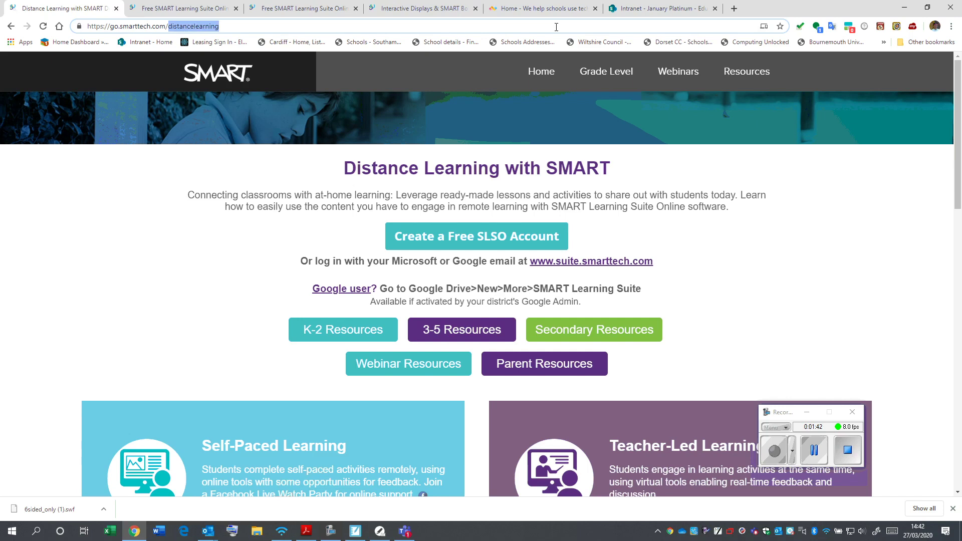
key("BackSpace")
key("BackSpace")
key("BackSpace")
key("BackSpace")
key("BackSpace")
key("BackSpace")
key("BackSpace")
key("BackSpace")
key("BackSpace")
key("BackSpace")
key("BackSpace")
key("BackSpace")
key("BackSpace")
key("BackSpace")
key("BackSpace")
key("BackSpace")
key("BackSpace")
key("BackSpace")
key("BackSpace")
key("BackSpace")
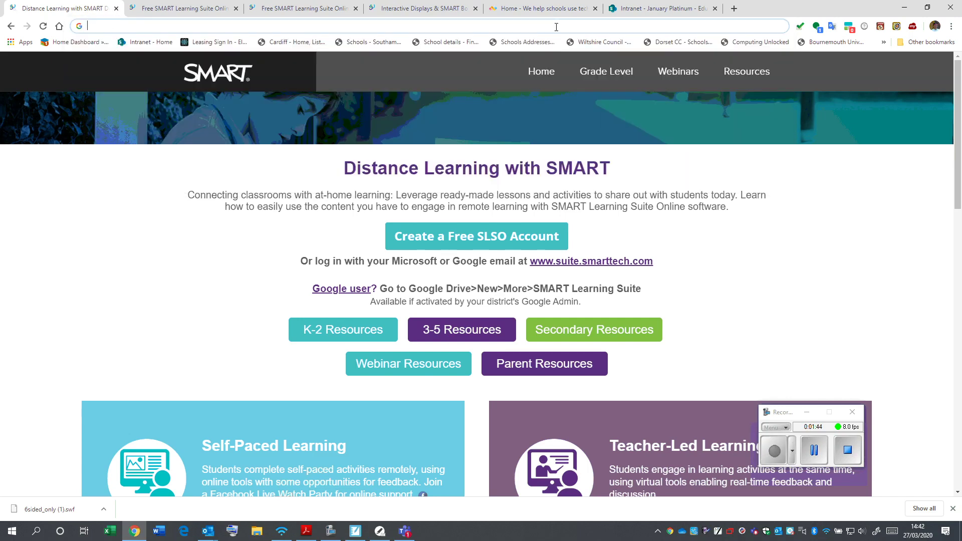
type("hello")
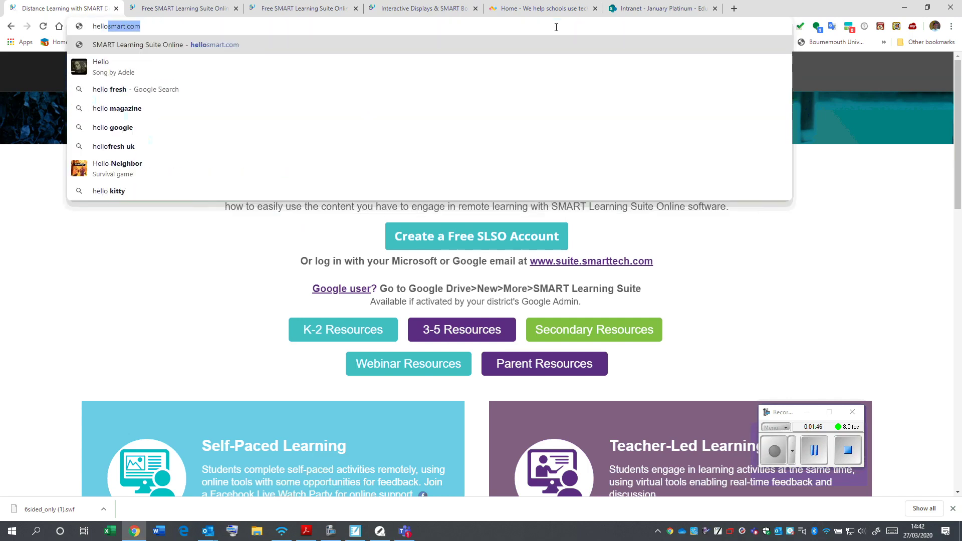
type("smart.c")
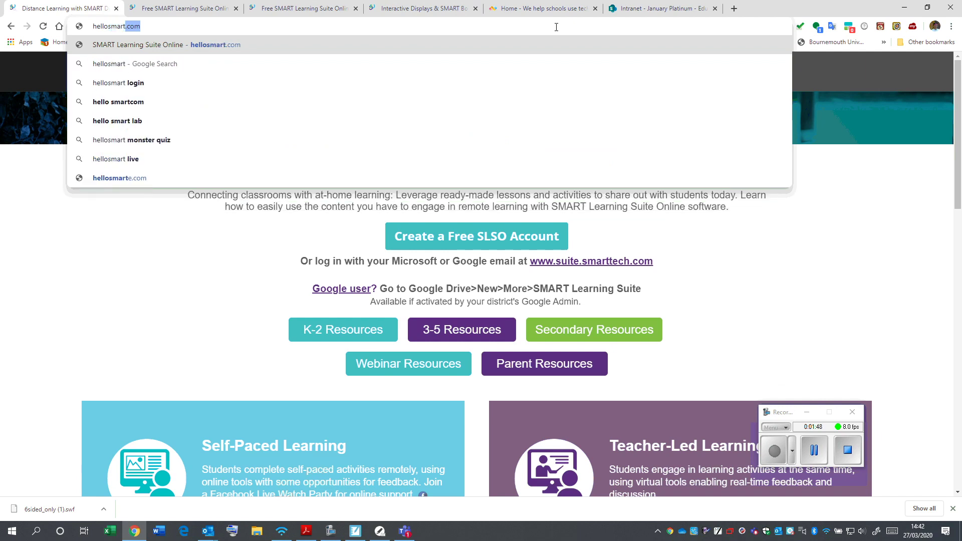
type("om")
key("Return")
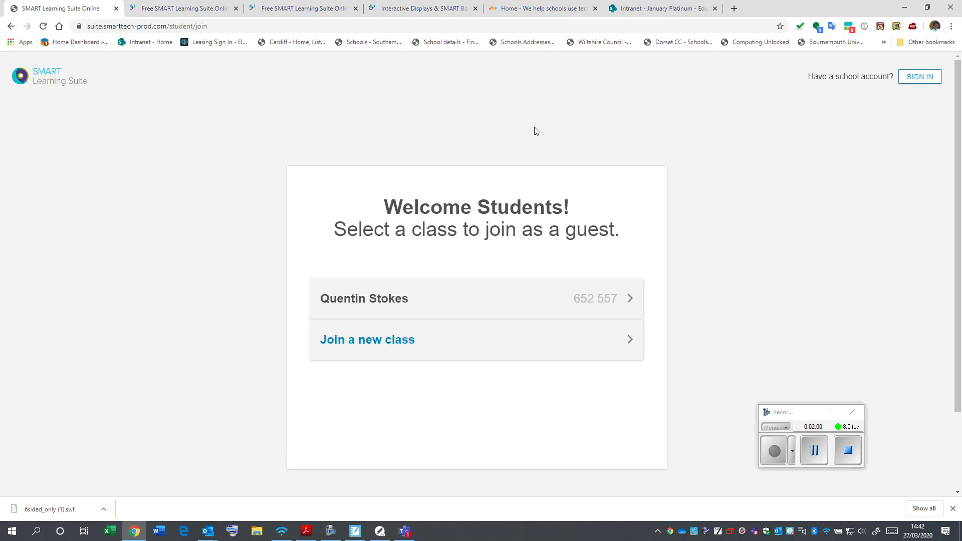
Step: Trim the student join part off the suite address, back to the site root
left_click(296, 27)
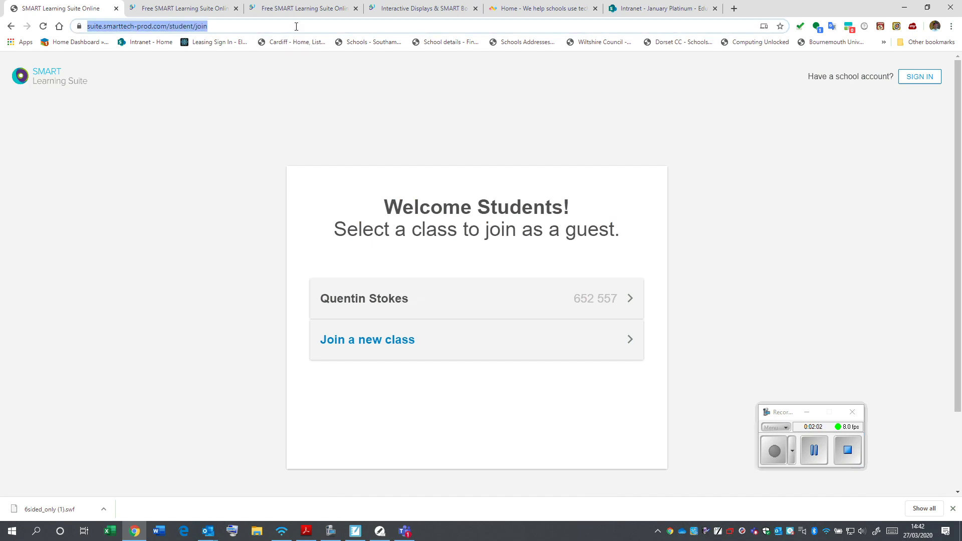
left_click(296, 26)
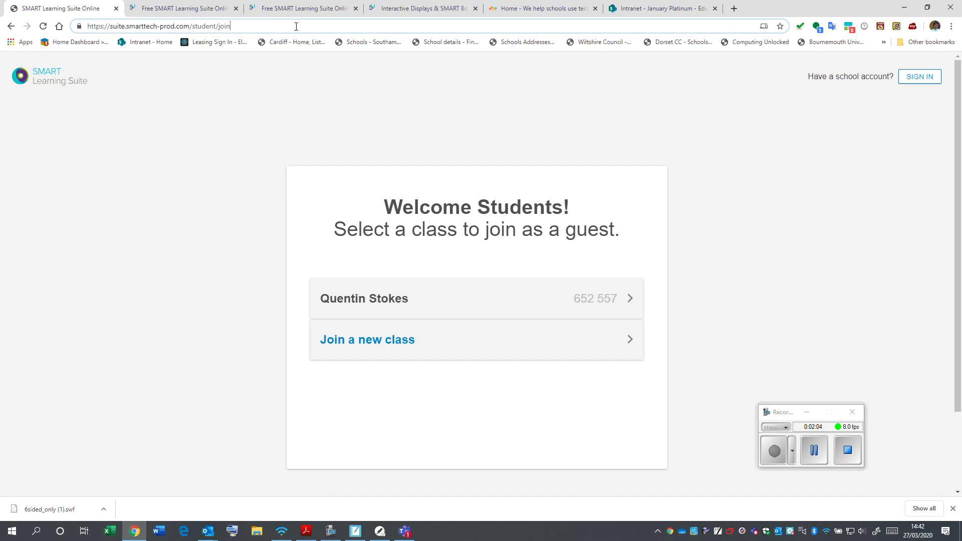
key("BackSpace")
key("BackSpace")
key("BackSpace")
key("BackSpace")
key("BackSpace")
key("BackSpace")
key("BackSpace")
key("BackSpace")
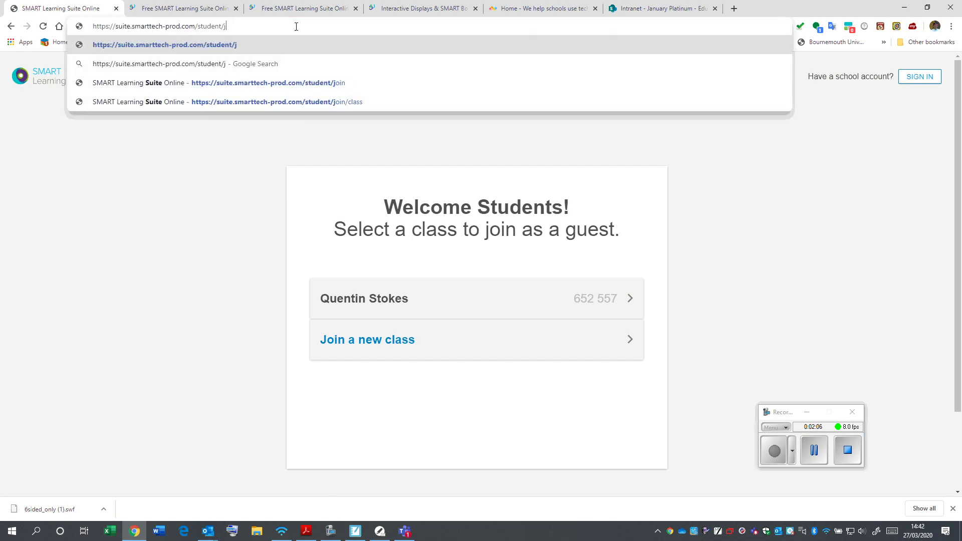
key("BackSpace")
key("BackSpace")
key("BackSpace")
key("BackSpace")
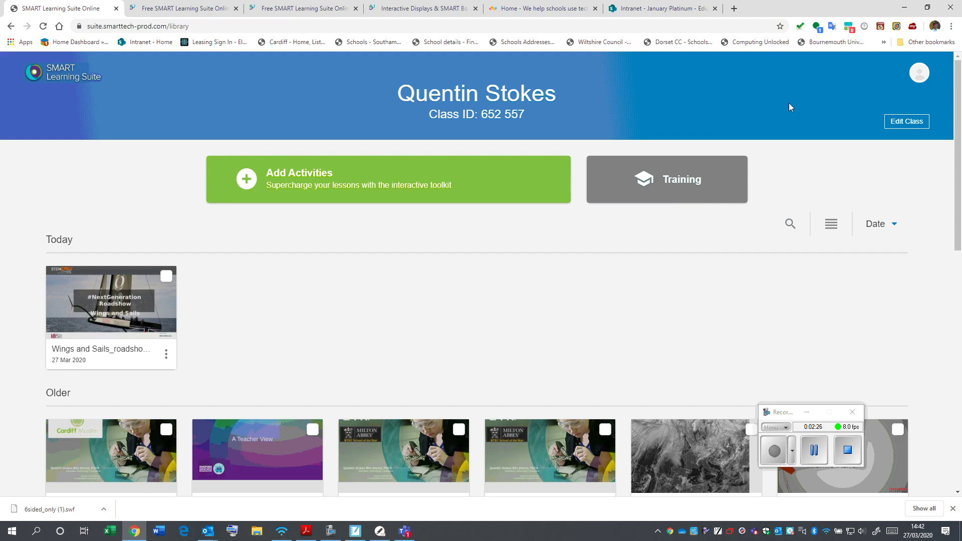
Step: Wait for the 'Welcome teachers!' sign-in page to finish loading
left_click(813, 450)
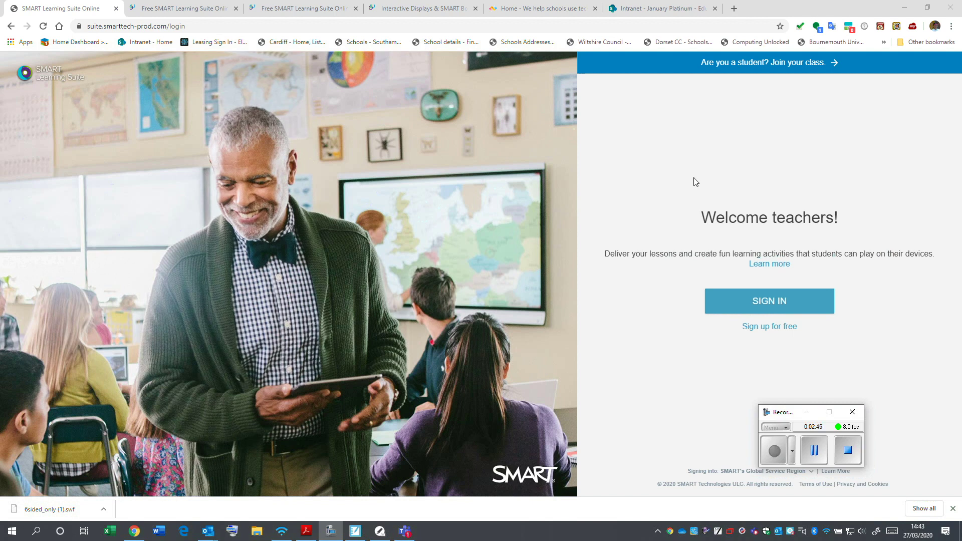
Step: Sign in as a teacher with the saved school Microsoft account
left_click(145, 26)
double_click(145, 26)
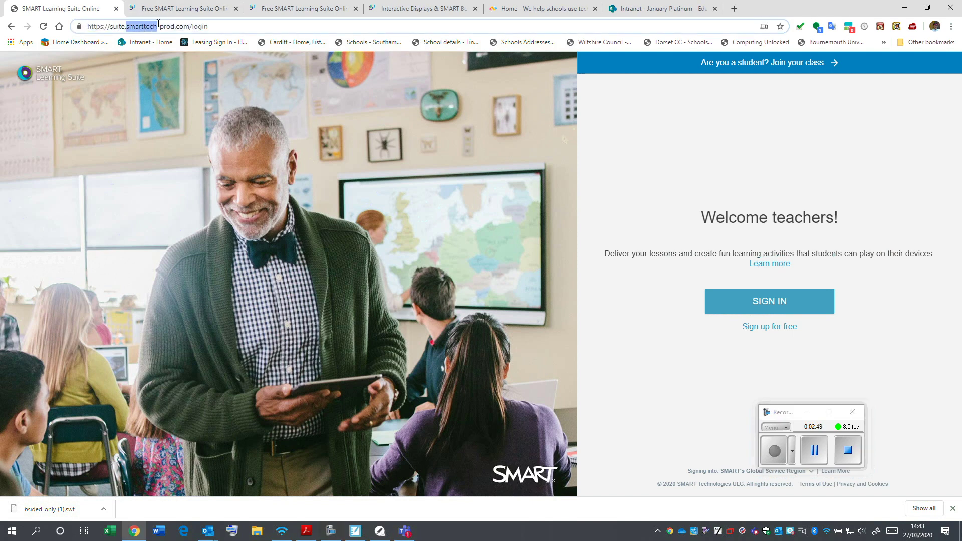
left_click_drag(238, 26, 82, 26)
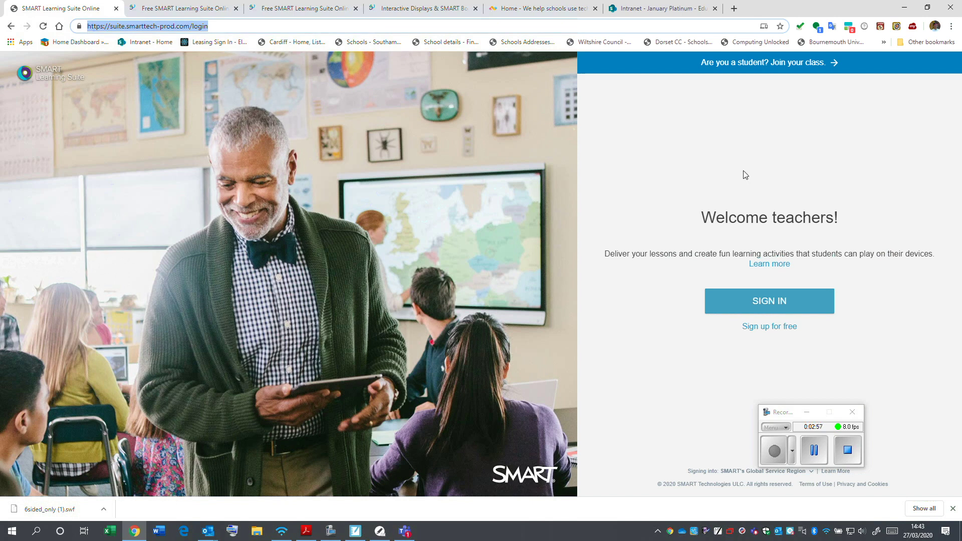
left_click(770, 306)
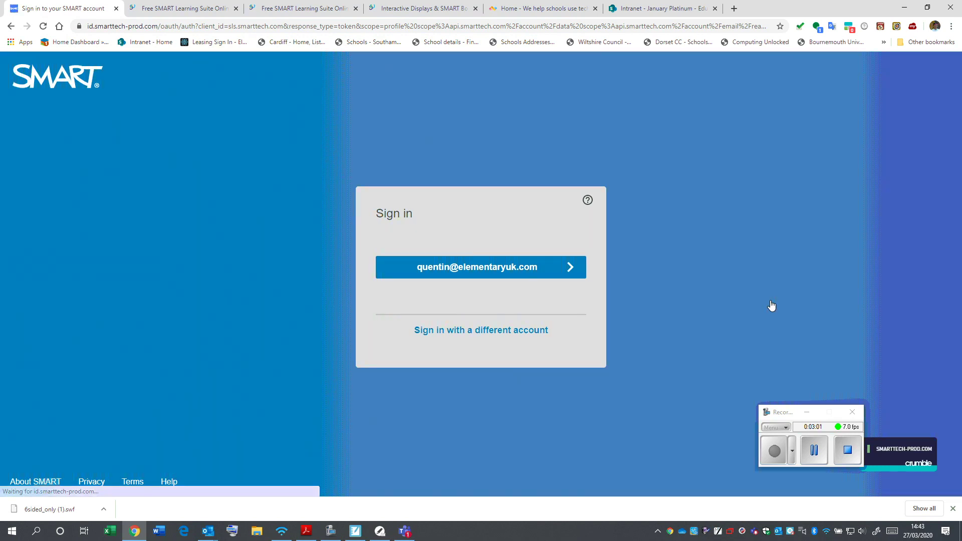
left_click(489, 269)
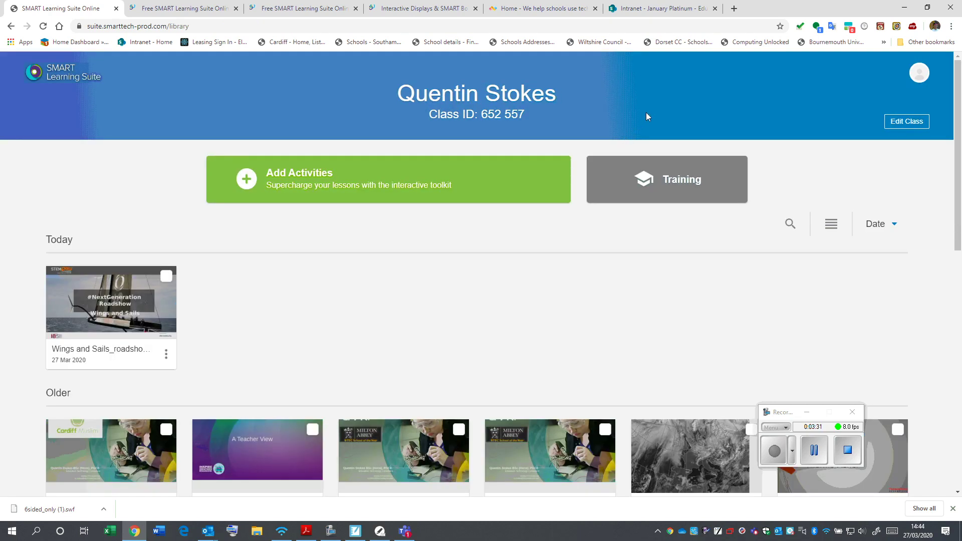
Step: Scroll through the lesson library, return to the top, and open the profile account menu
left_click(821, 443)
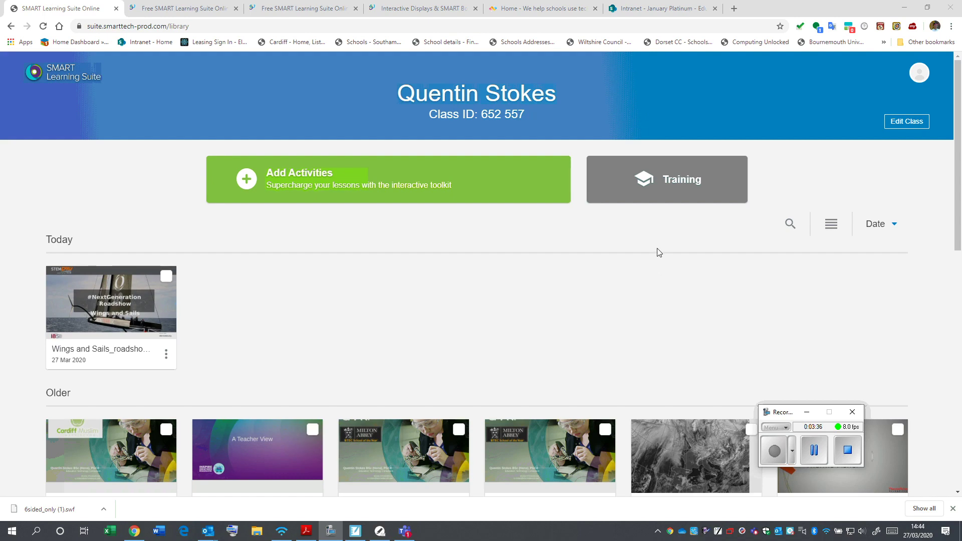
scroll(657, 195, "down", 3)
scroll(657, 196, "up", 3)
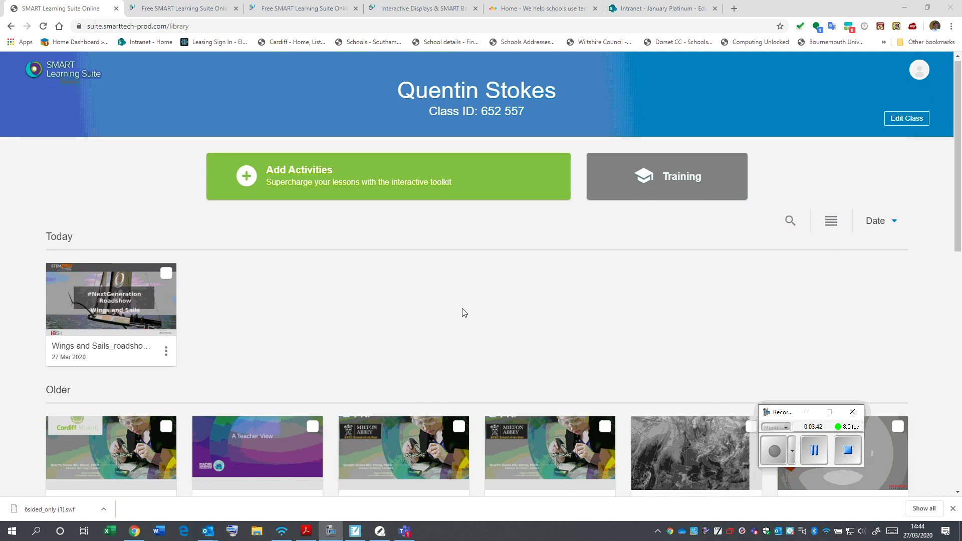
scroll(462, 303, "down", 1)
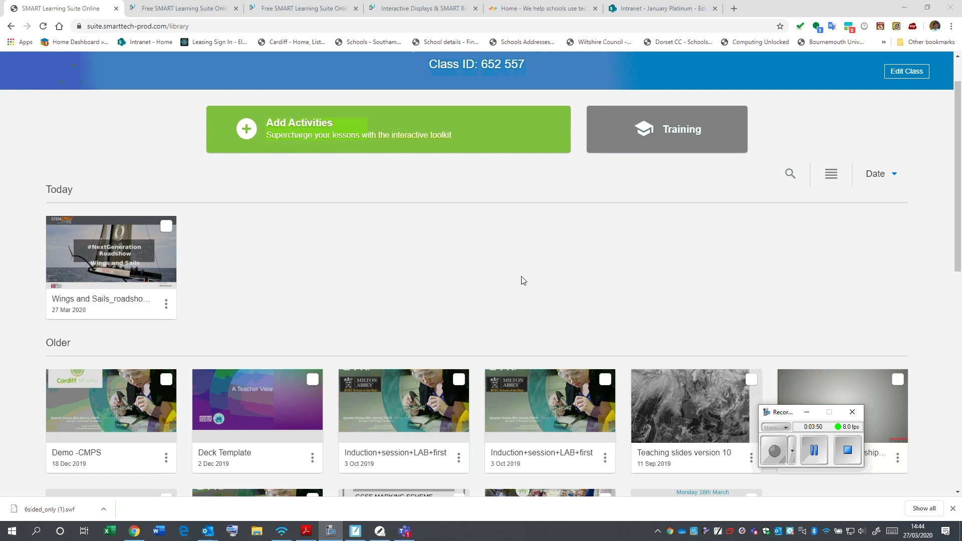
scroll(523, 280, "down", 1)
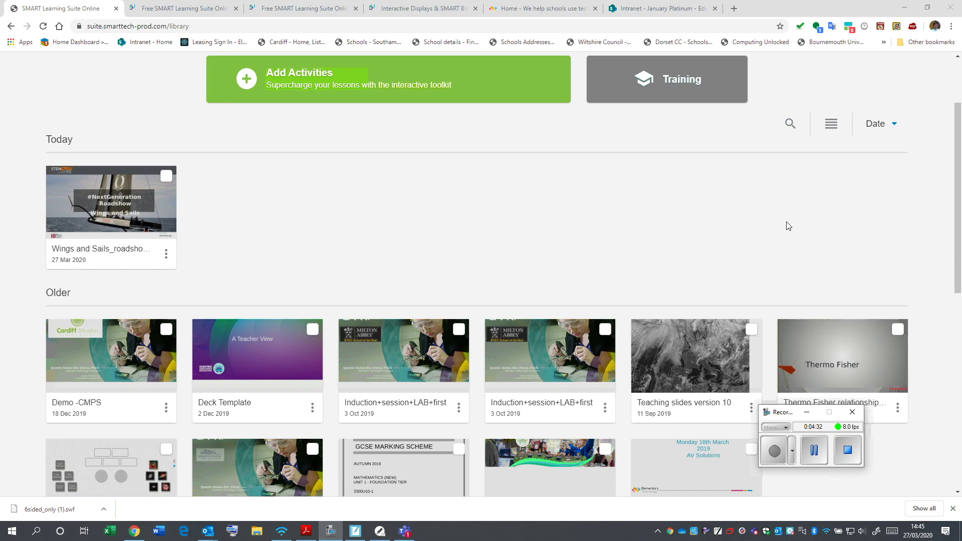
scroll(553, 215, "up", 2)
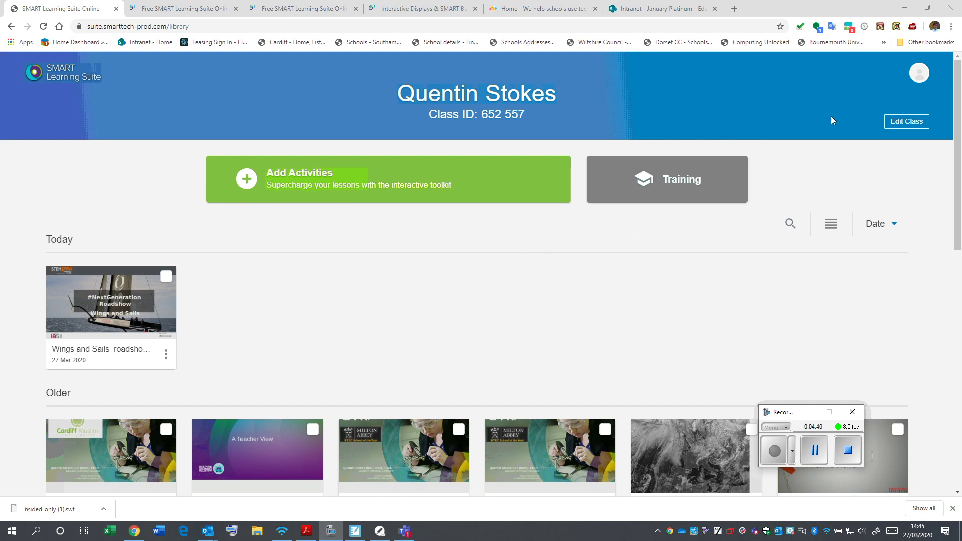
left_click(918, 75)
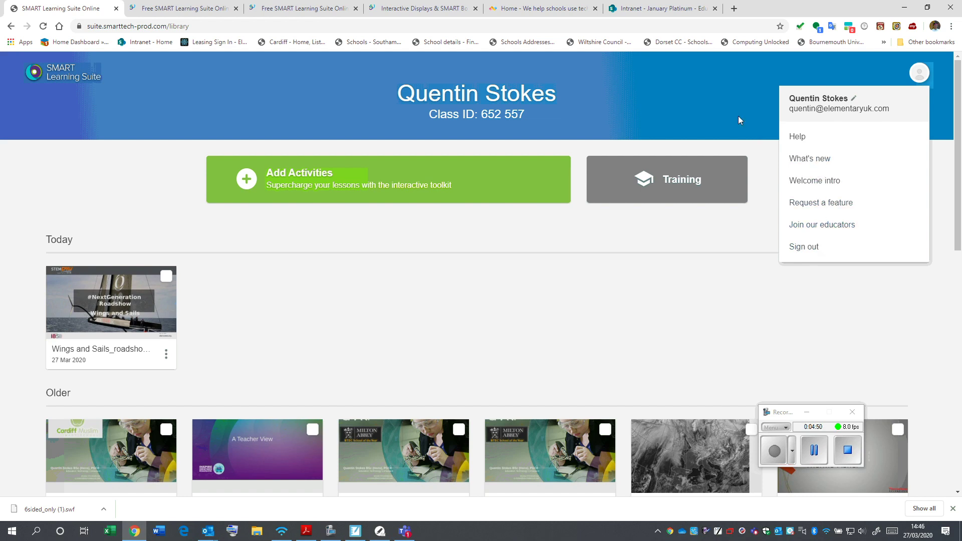
Step: Dismiss the account menu by clicking the blue class banner
left_click(734, 82)
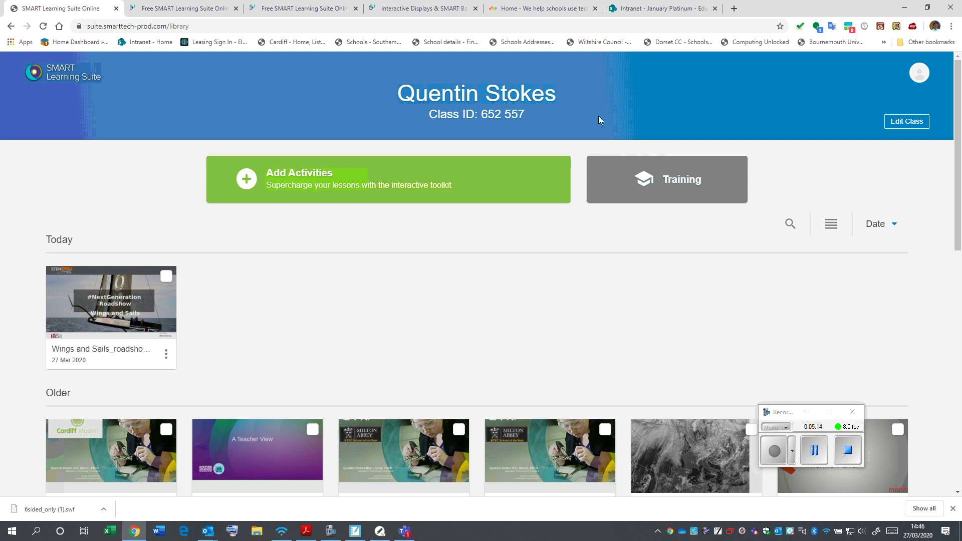
left_click(892, 123)
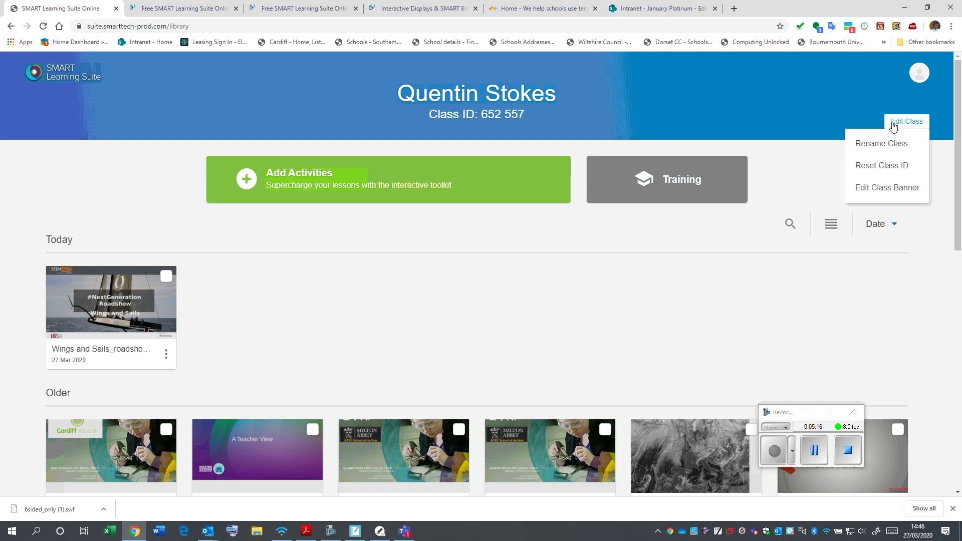
left_click(806, 105)
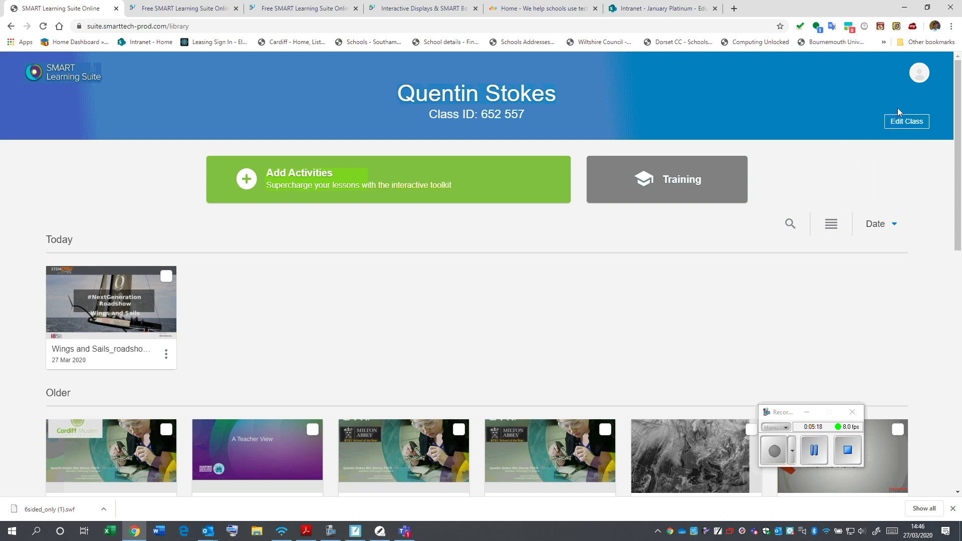
left_click(905, 123)
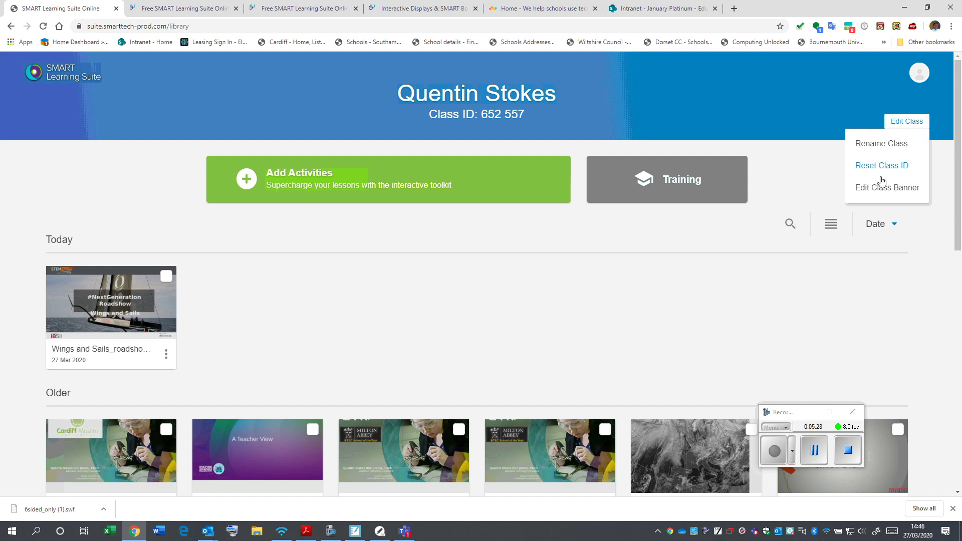
left_click(767, 114)
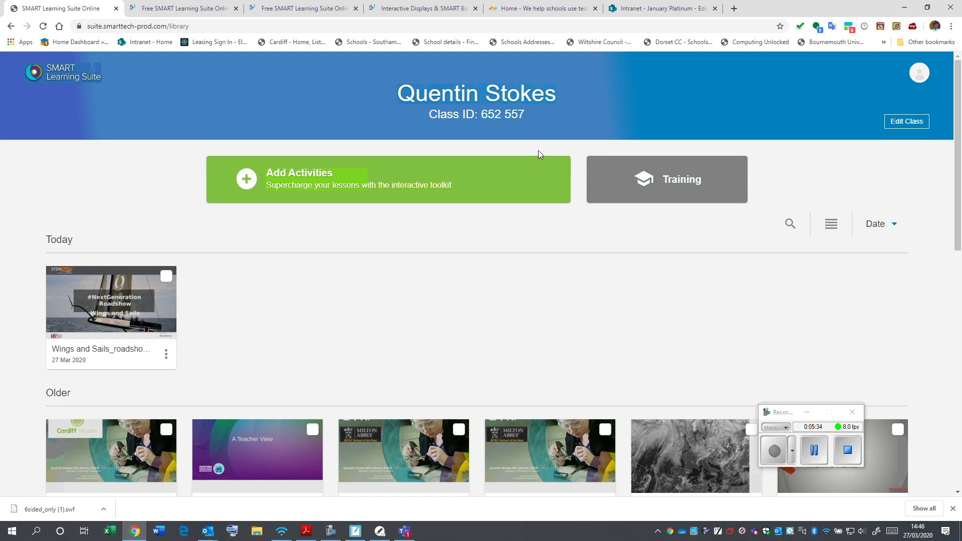
left_click(294, 188)
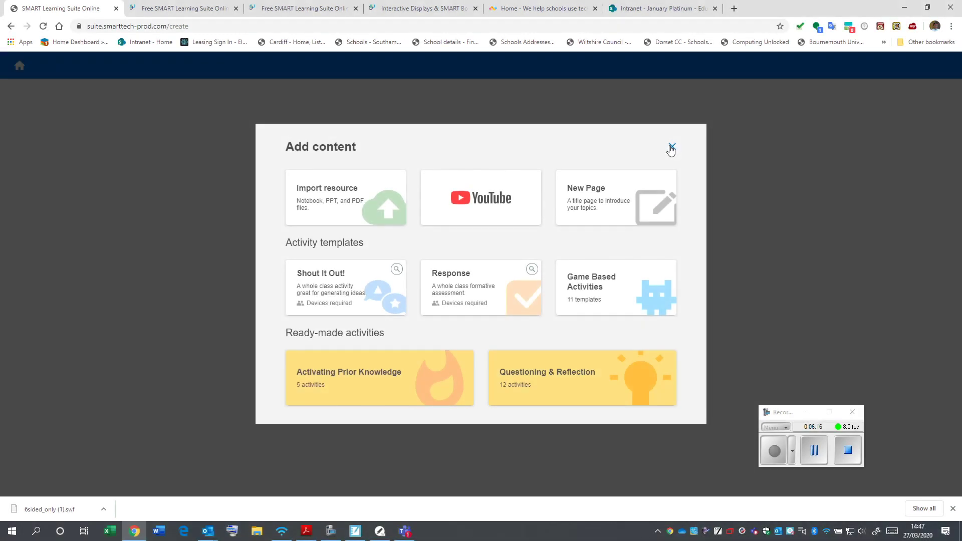
left_click(671, 146)
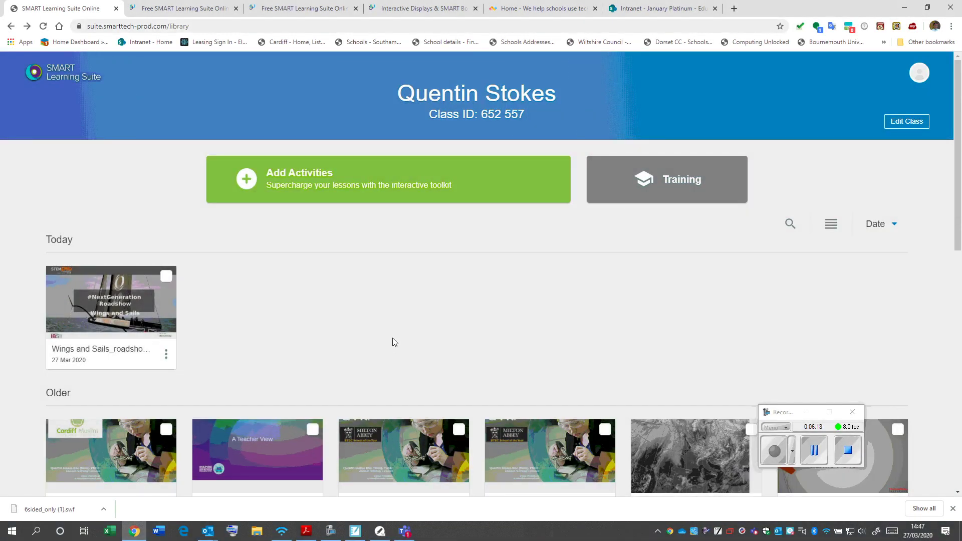
scroll(392, 338, "down", 2)
scroll(368, 312, "down", 3)
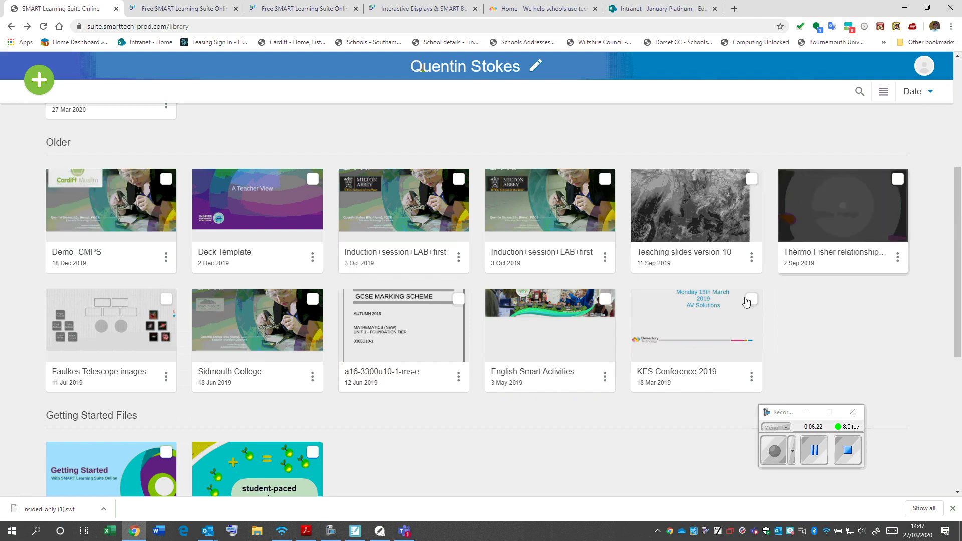
scroll(430, 299, "up", 2)
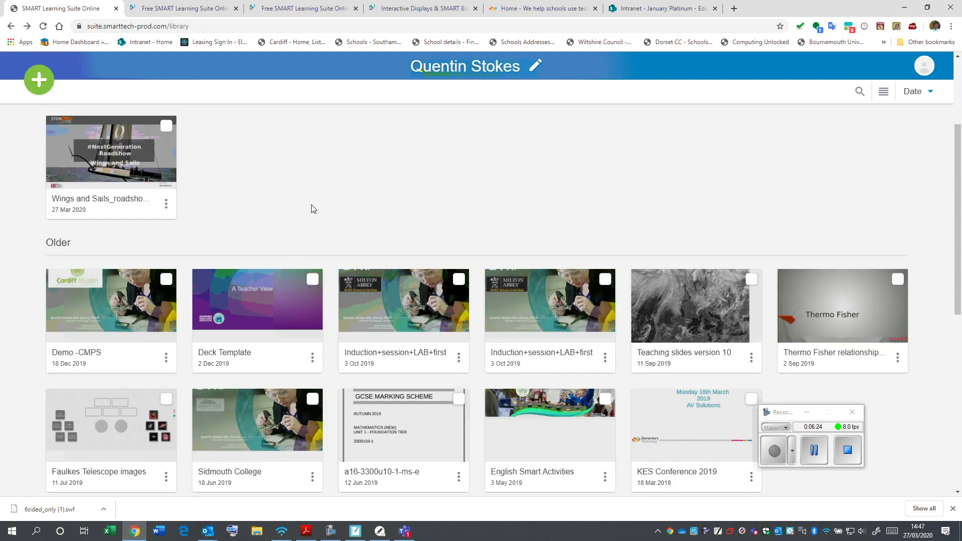
scroll(231, 167, "up", 1)
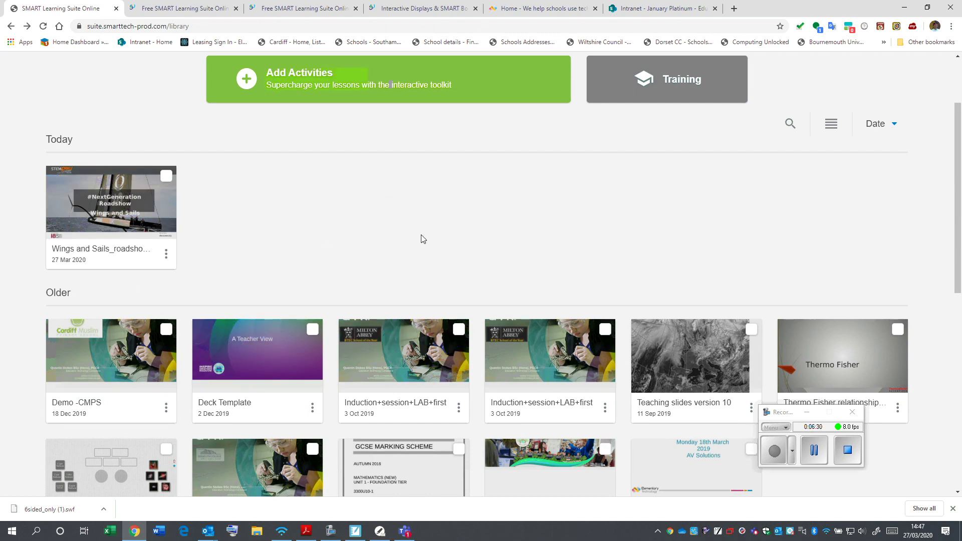
scroll(423, 239, "down", 1)
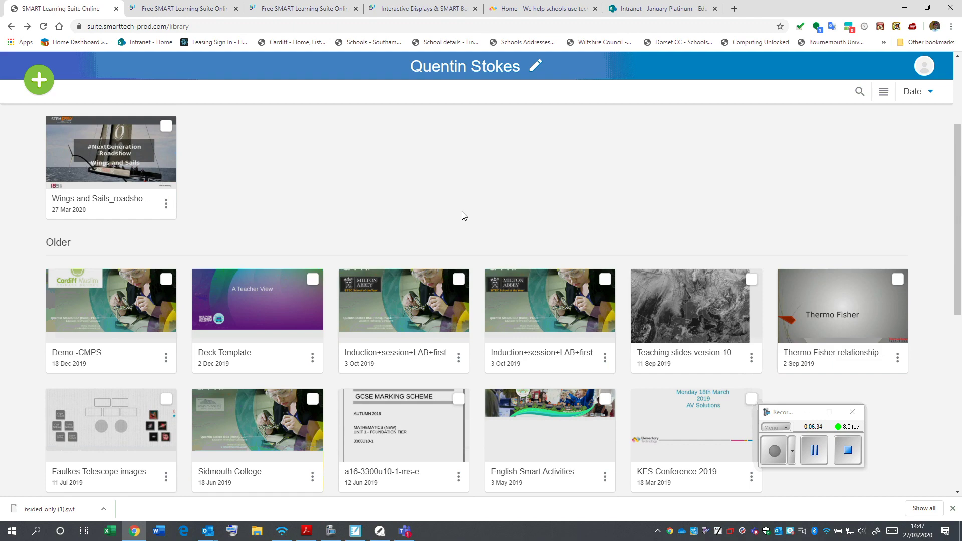
scroll(464, 216, "down", 2)
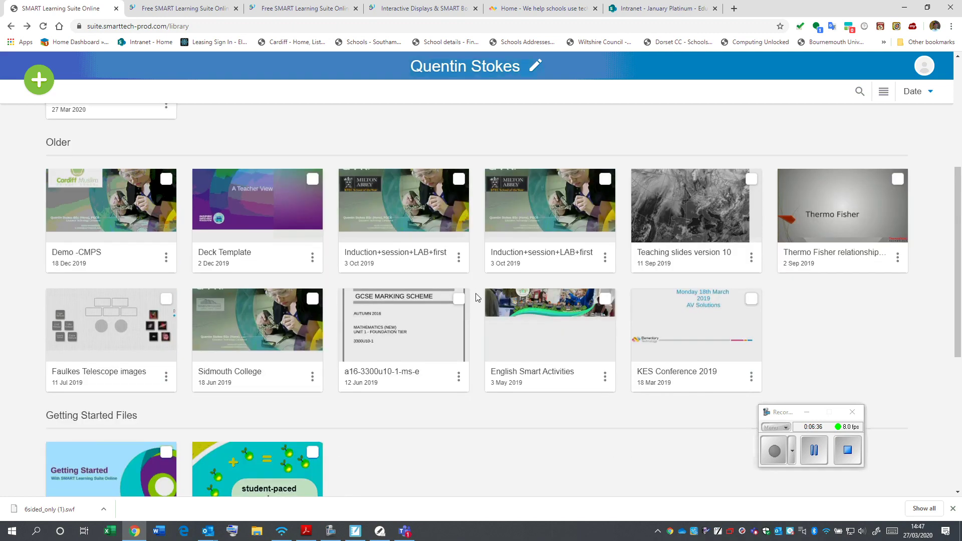
scroll(477, 298, "down", 2)
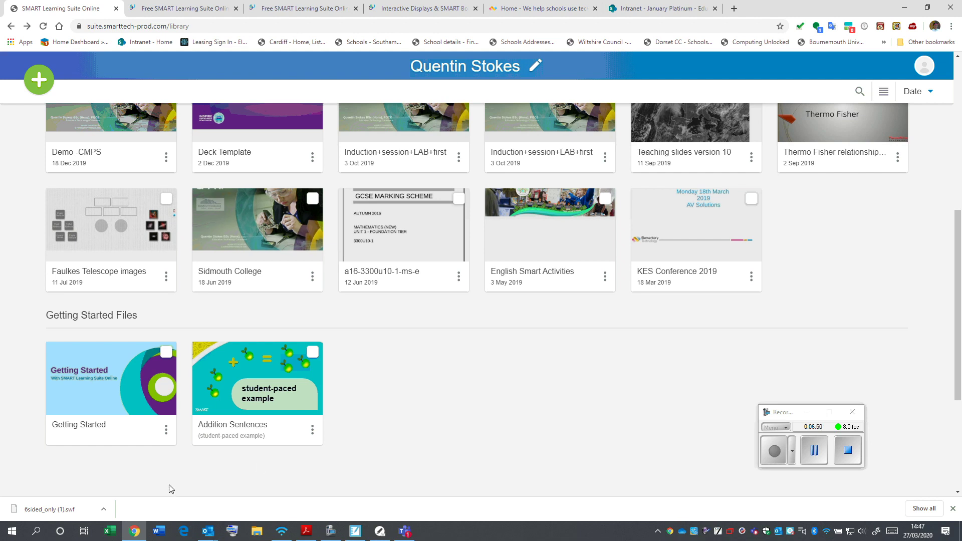
mouse_move(133, 389)
mouse_move(317, 382)
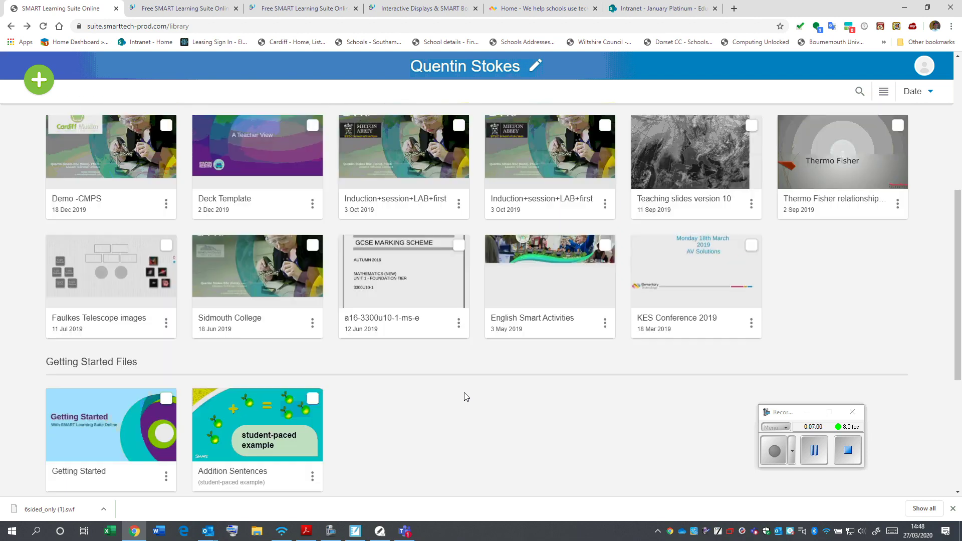
scroll(464, 392, "down", 1)
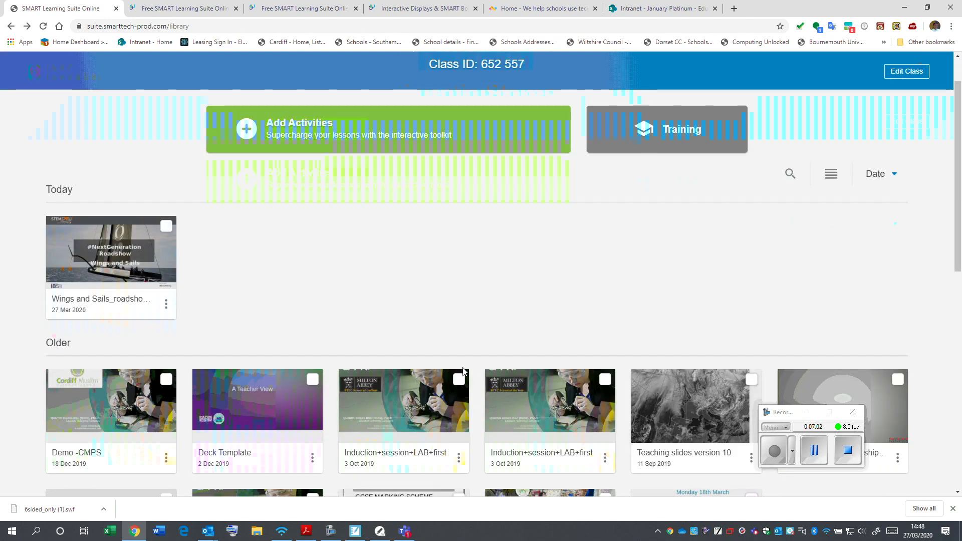
scroll(482, 355, "up", 1)
scroll(433, 316, "down", 1)
scroll(390, 288, "down", 2)
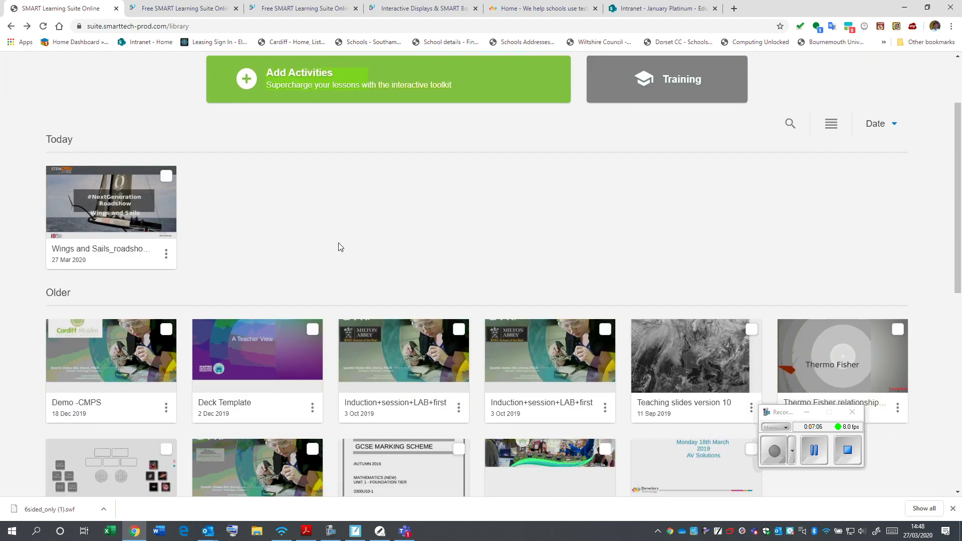
scroll(341, 248, "down", 2)
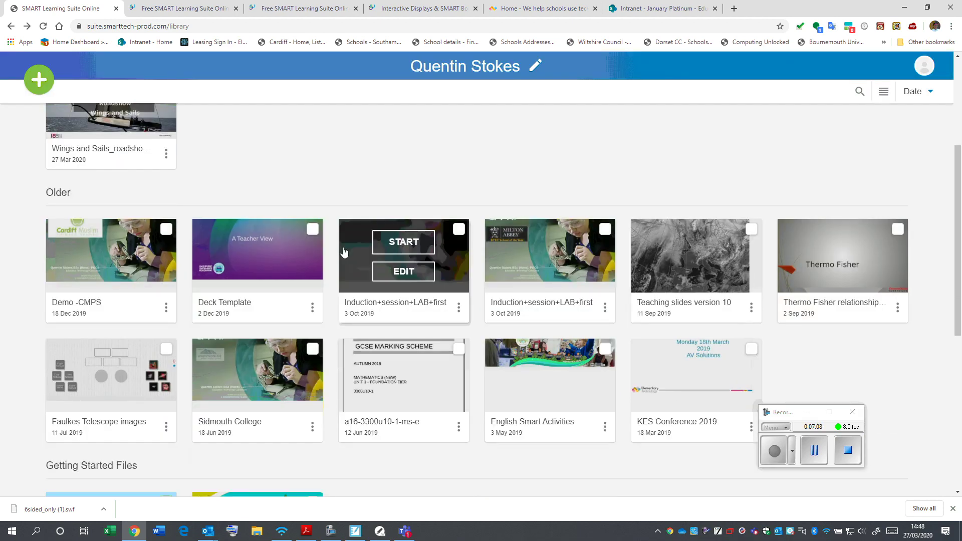
Step: Start the Teaching slides version 10 lesson from its library card in presenter view
mouse_move(674, 278)
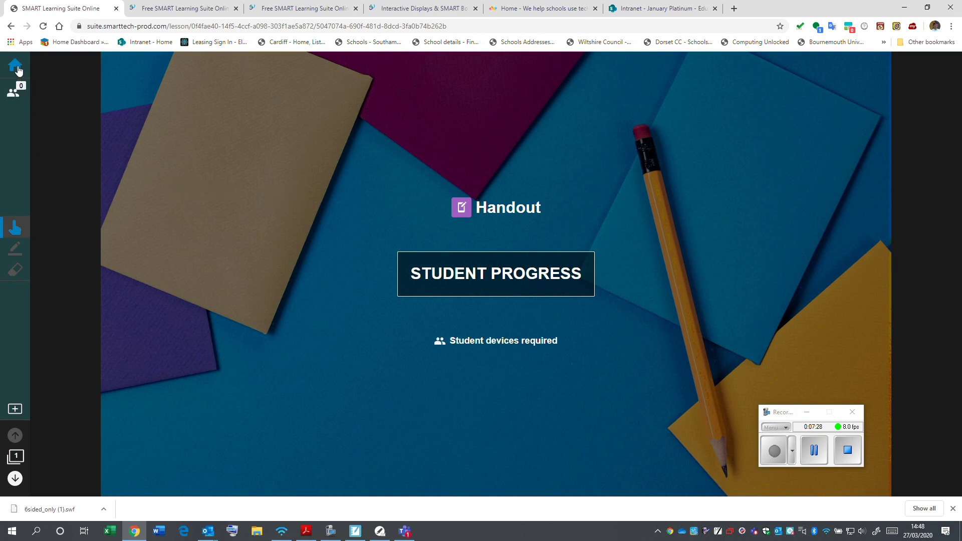
Step: Show the class panel with Teacher lesson pacing, hide it, then show it again
left_click(13, 95)
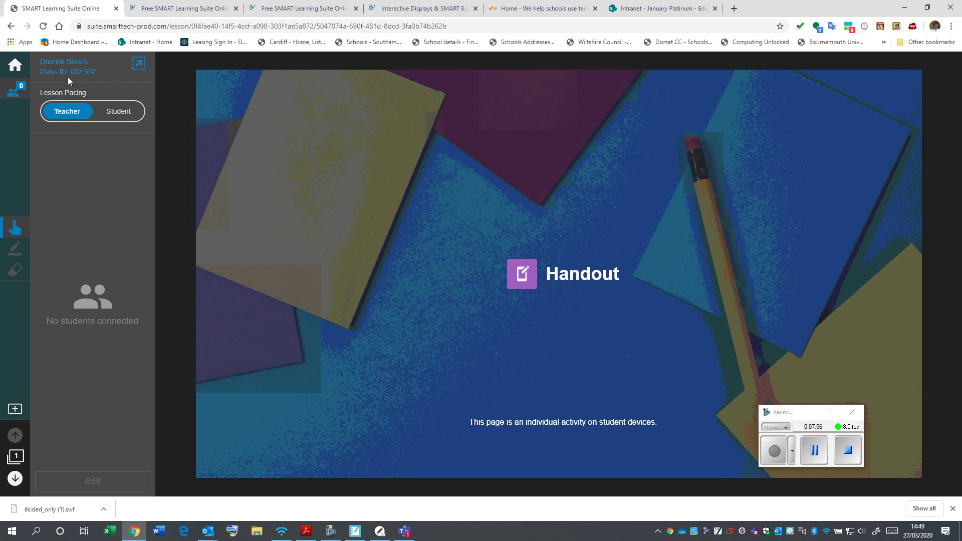
left_click(13, 94)
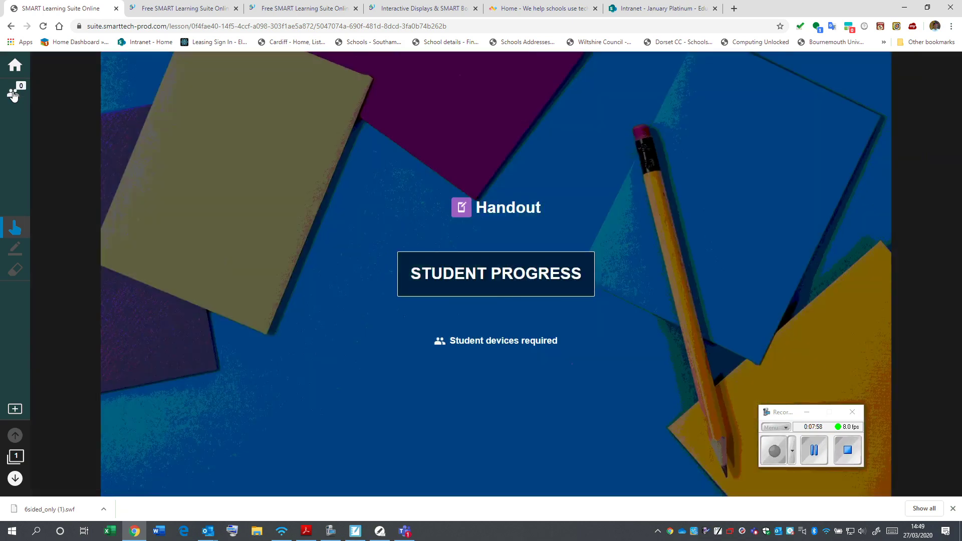
left_click(14, 93)
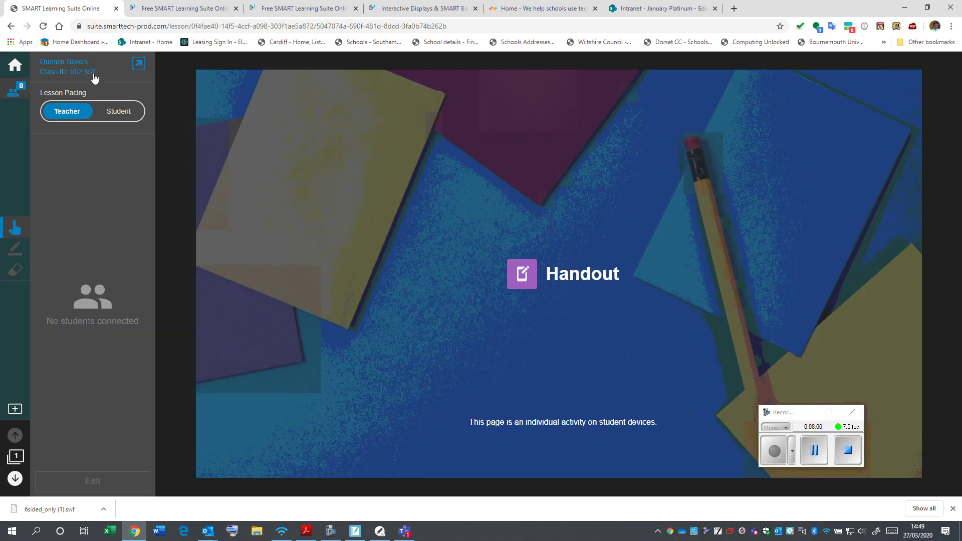